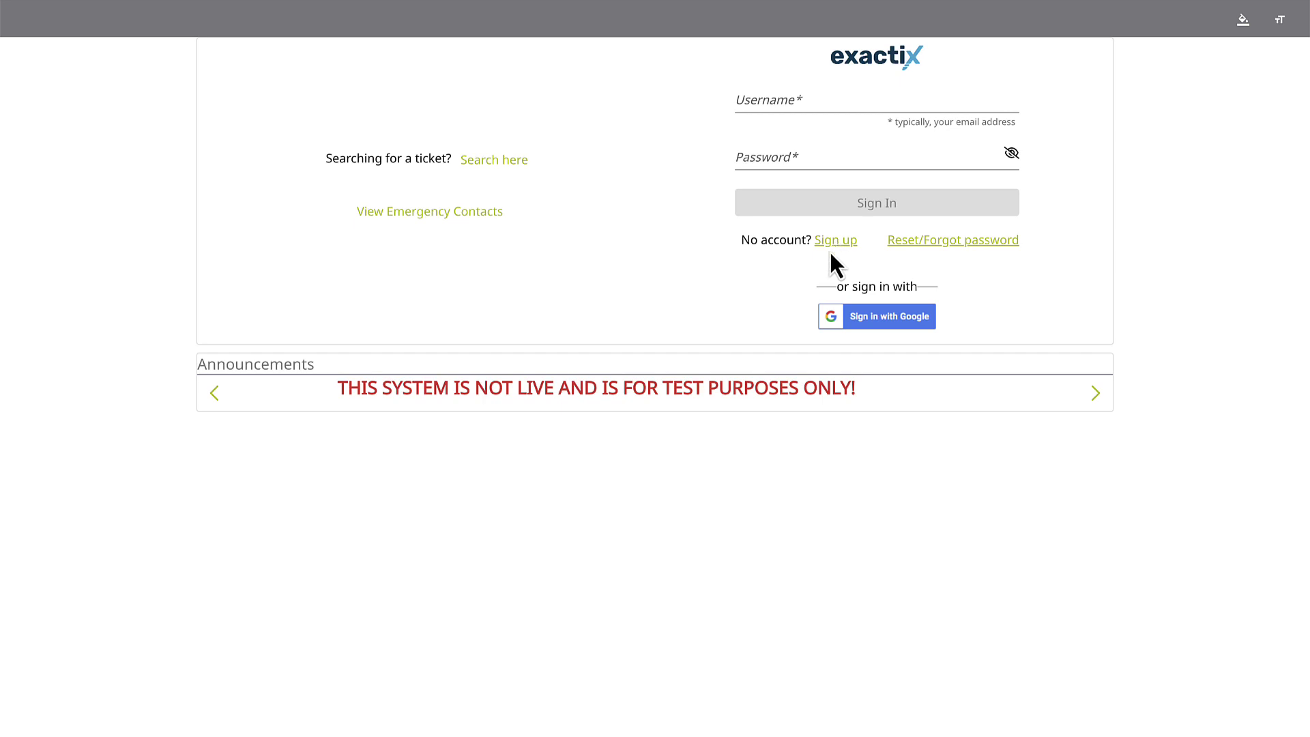
Start a new registration, enter and confirm the user's e-mail, add first and last name, and submit.
click(837, 243)
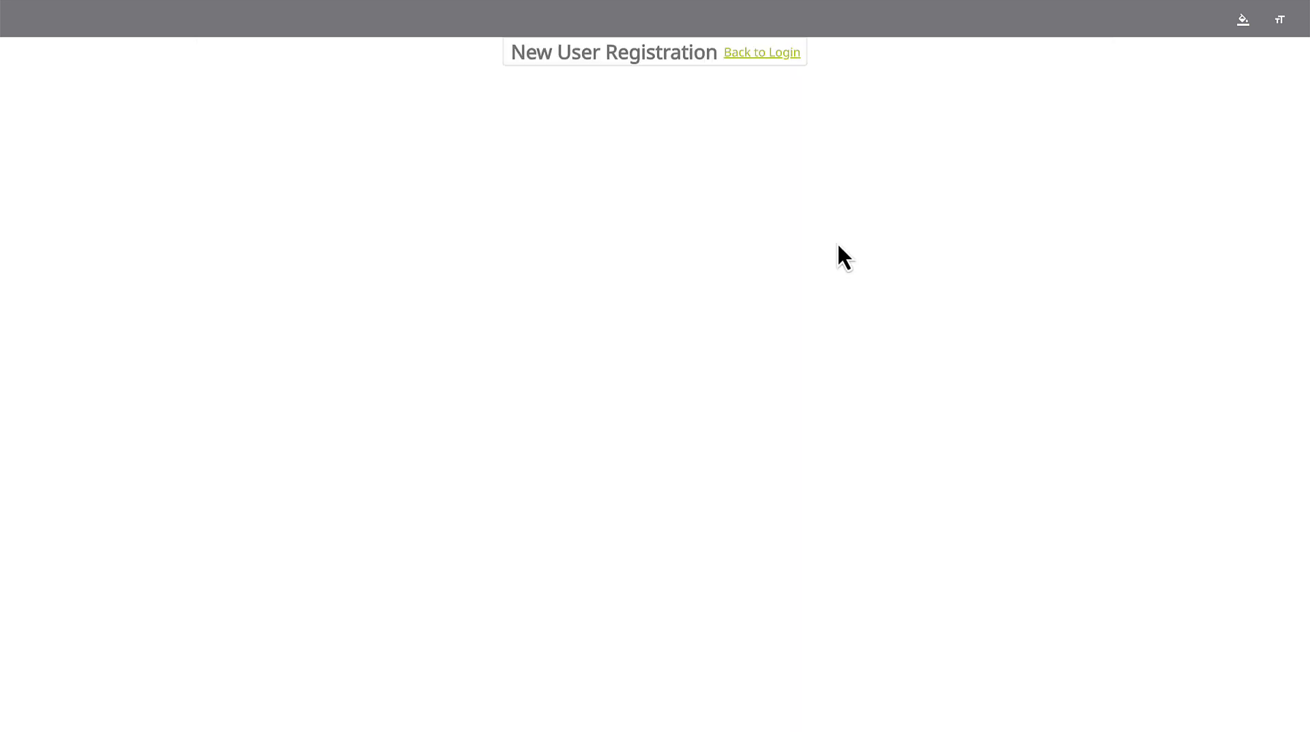
click(586, 132)
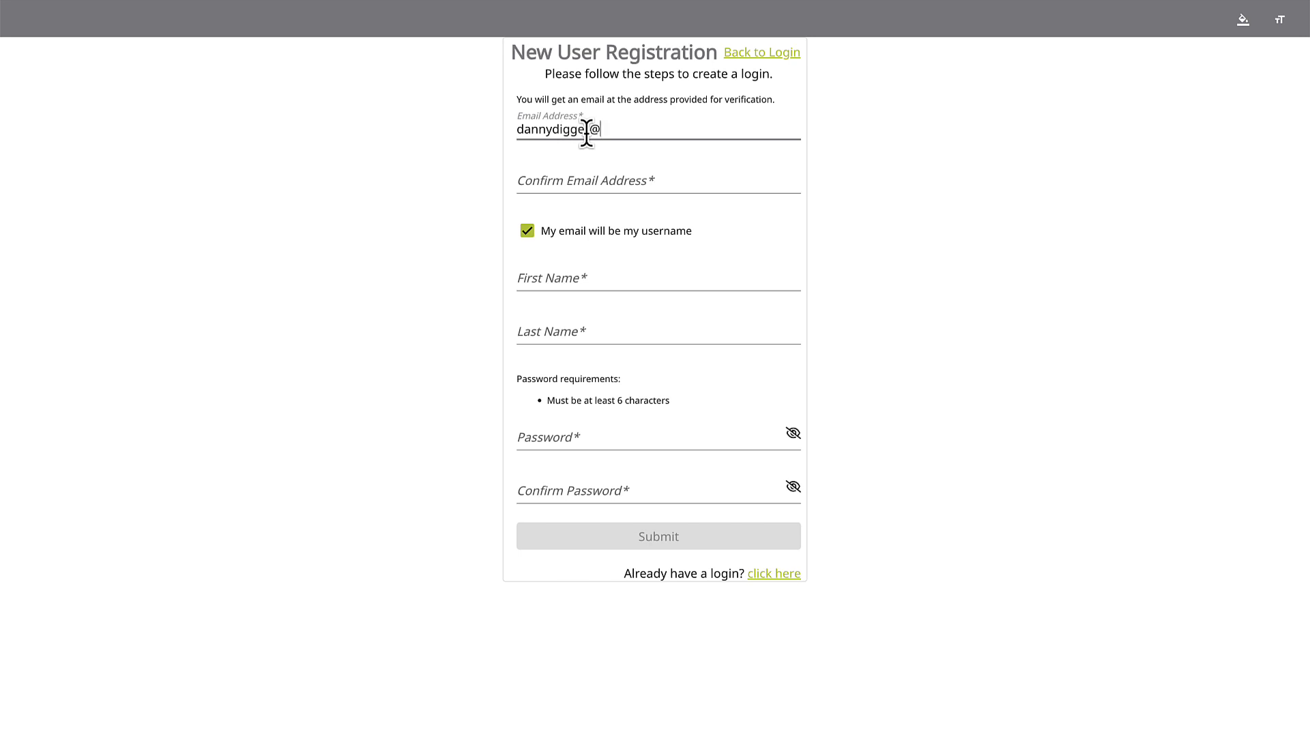
key(Tab)
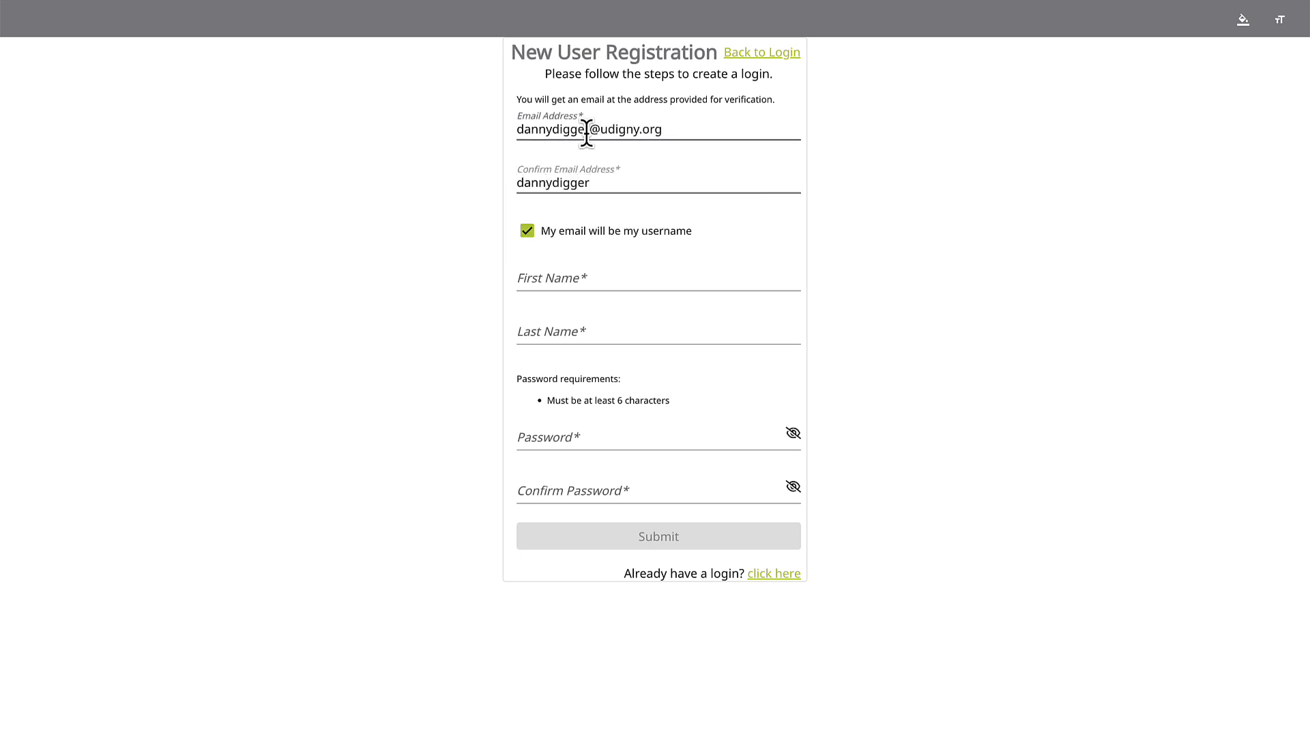
key(Tab)
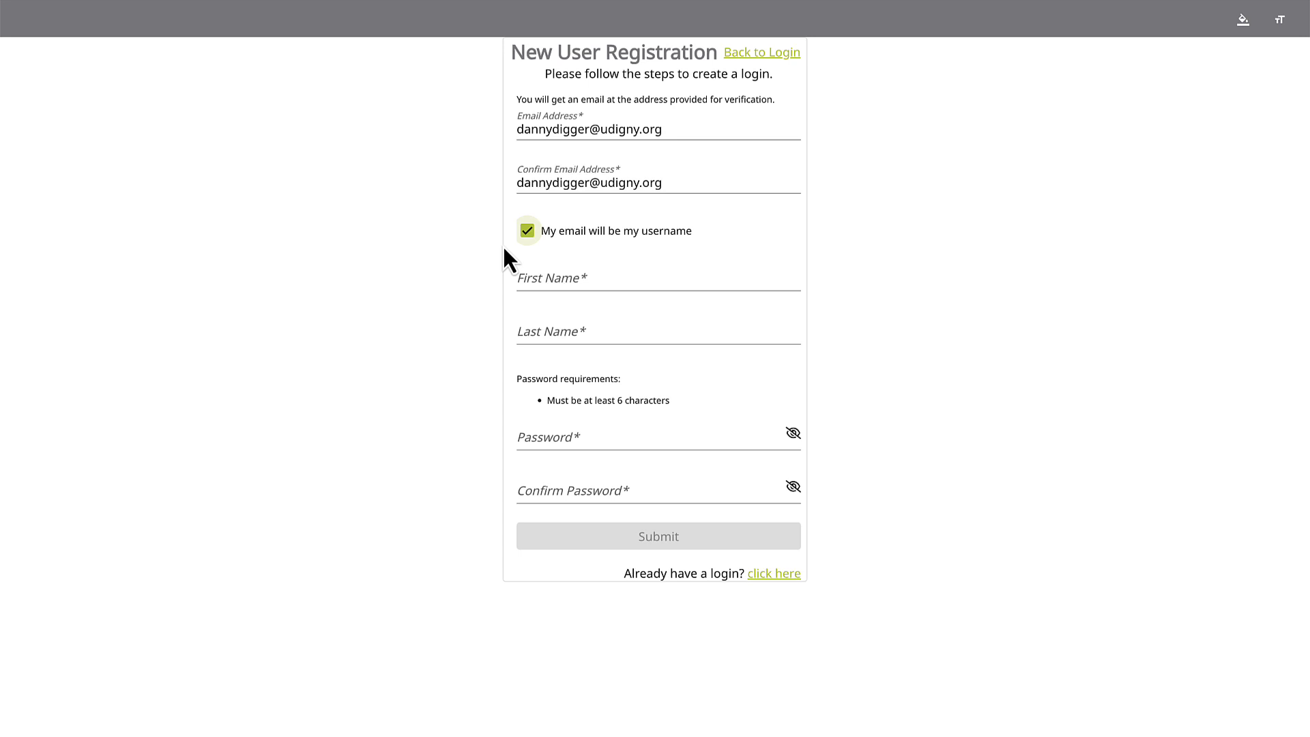
key(Tab)
text(Danny)
key(Tab)
text(Digger)
key(Tab)
key(Tab)
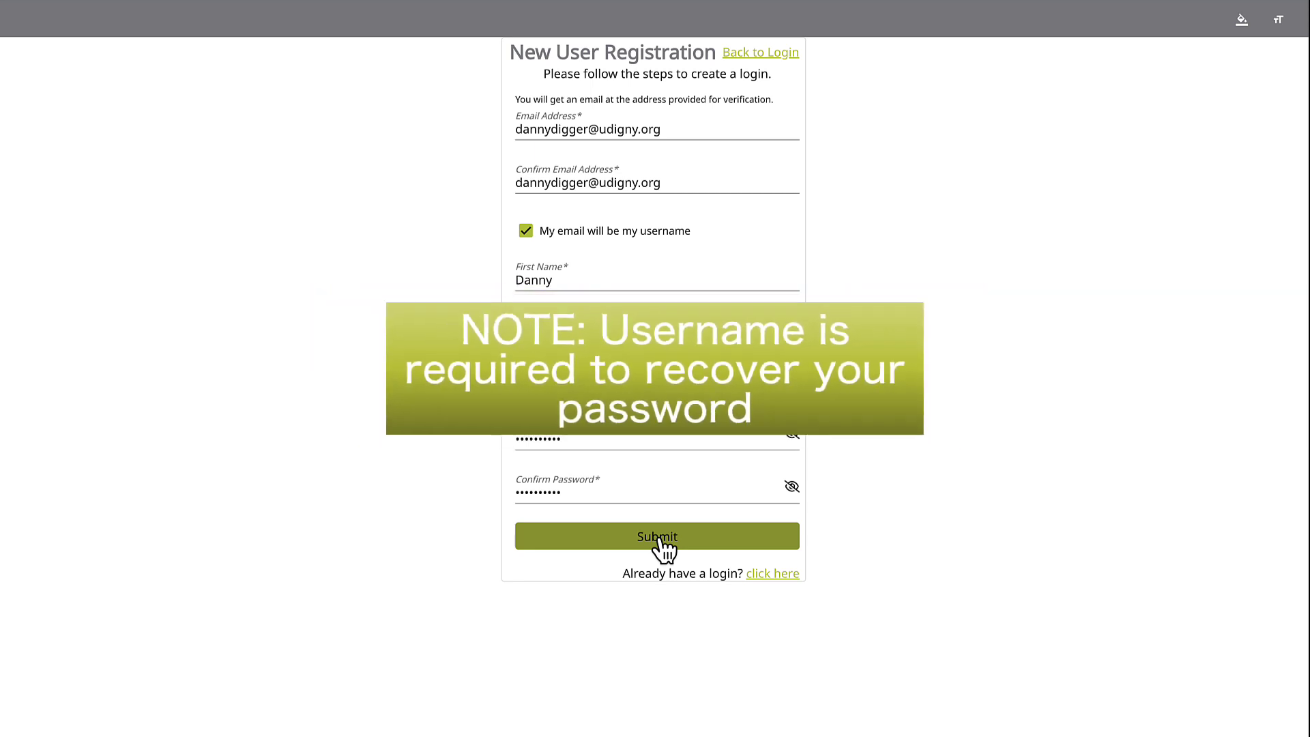
click(659, 537)
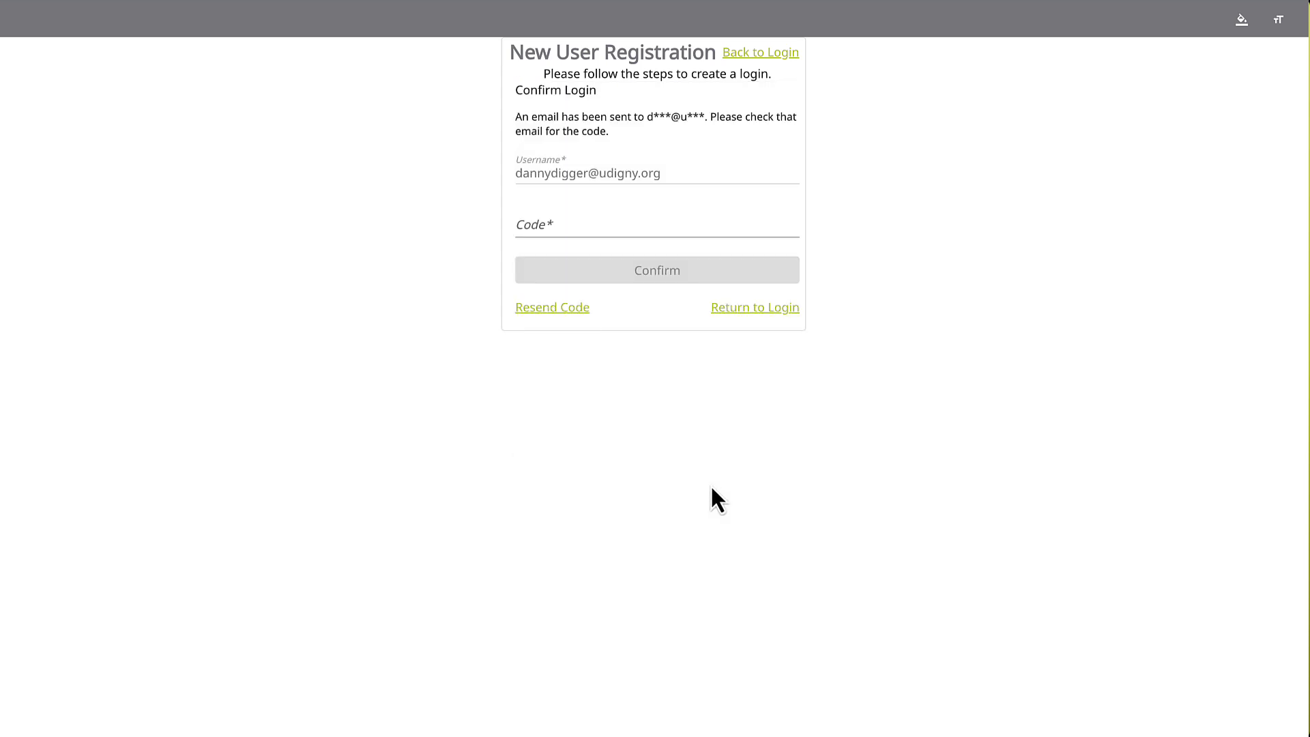
Select the Code field on the Confirm Login page to enter the emailed verification code.
click(598, 218)
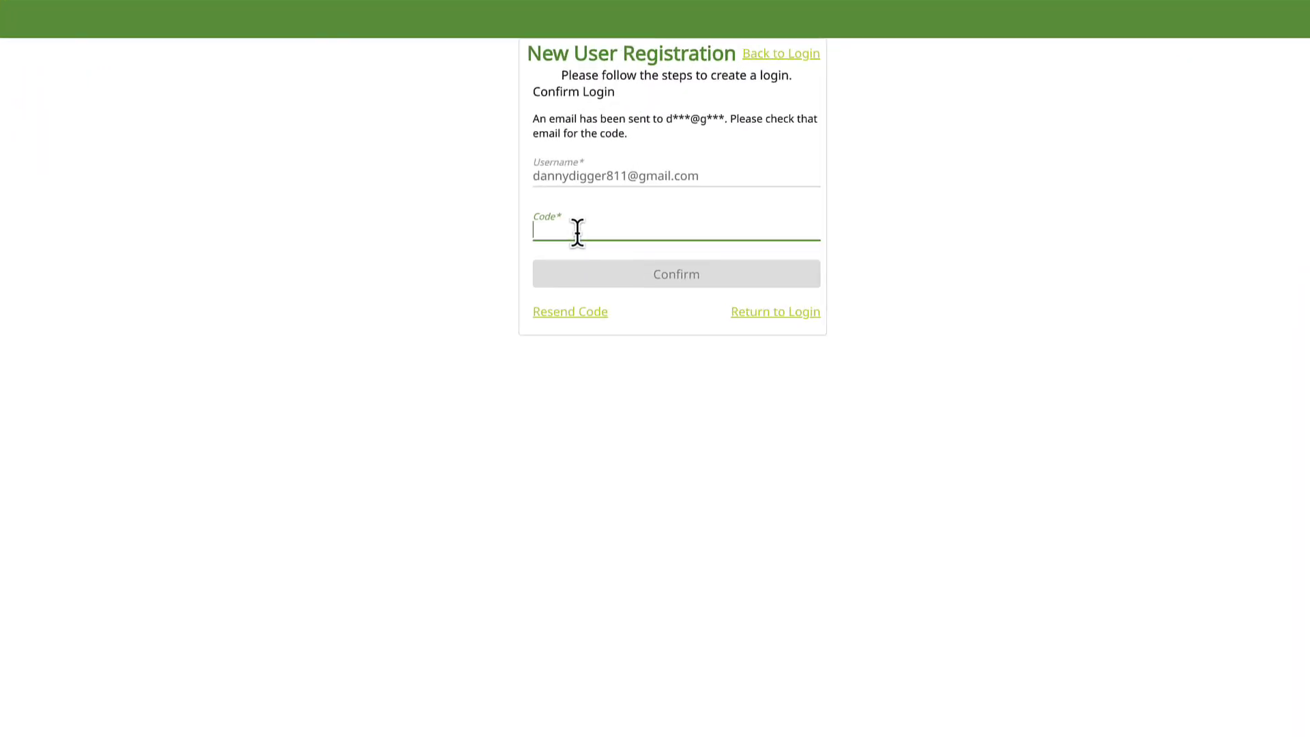
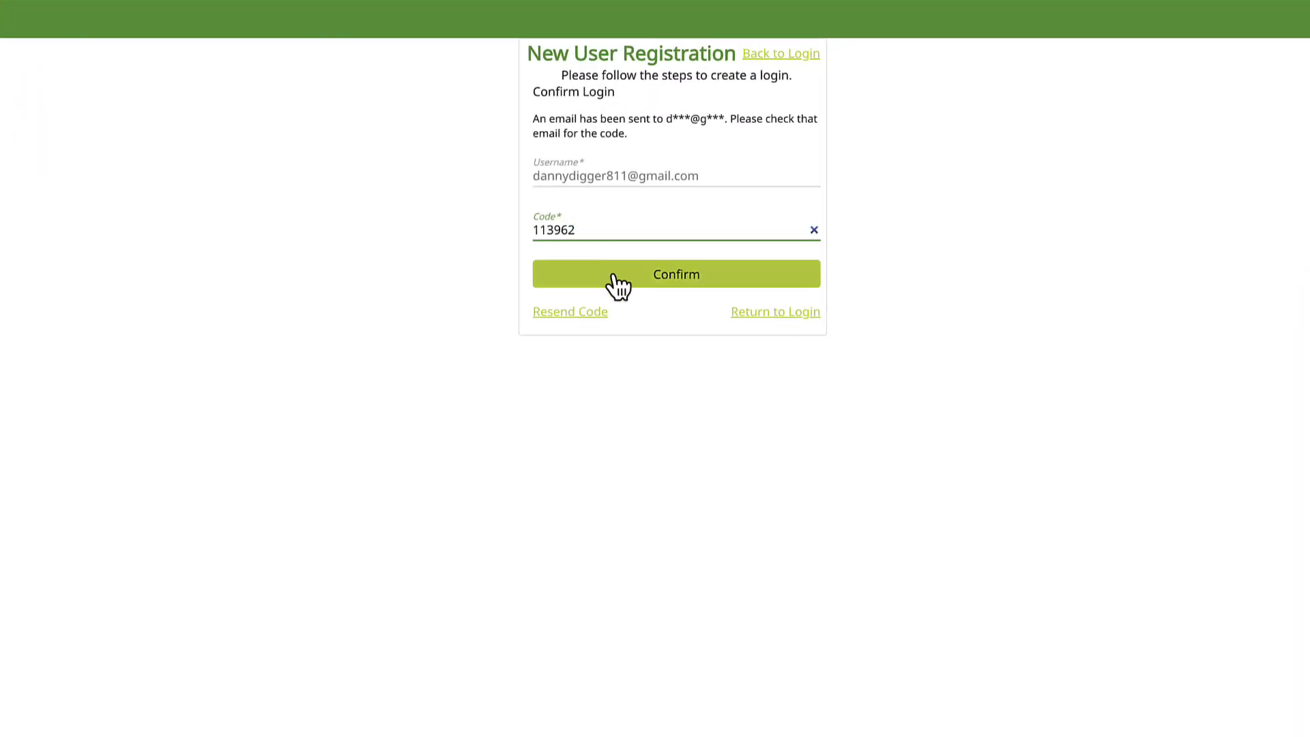
Paste the emailed six-digit verification code into the Code field and confirm it.
click(614, 281)
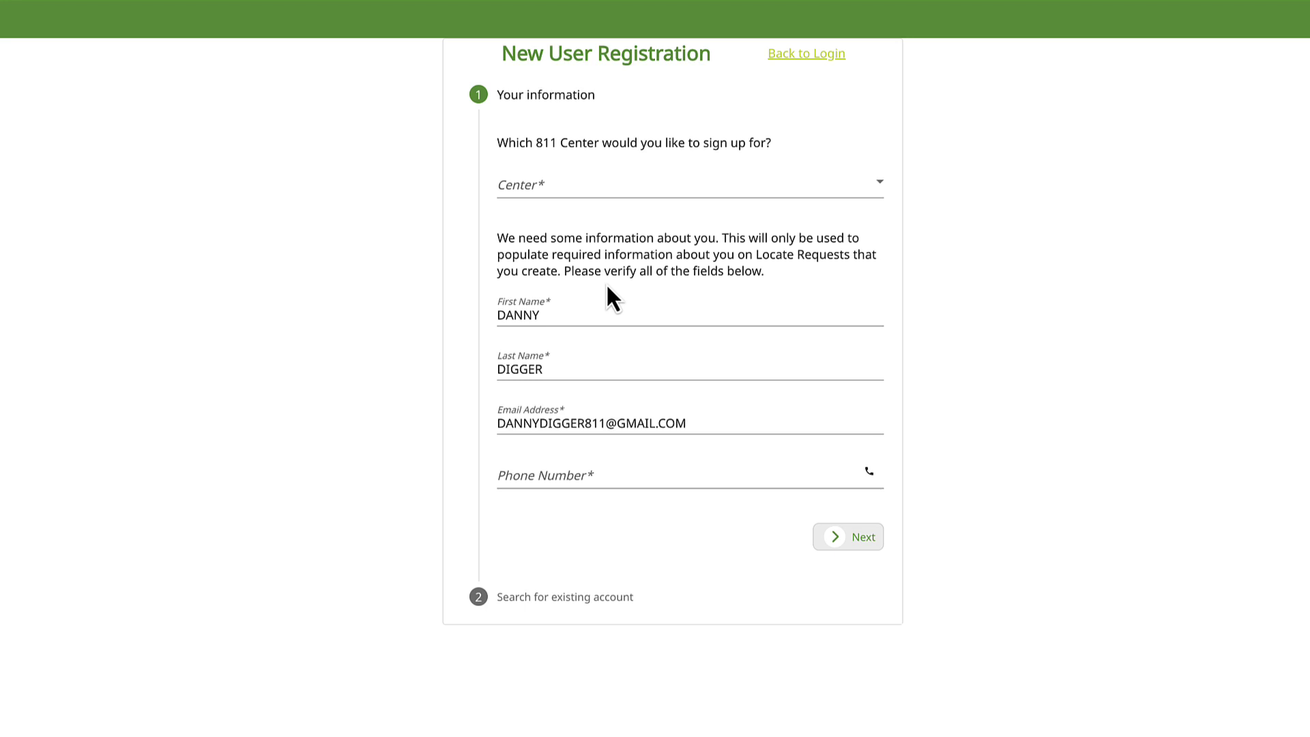
Choose UDig NY as the 811 center, add the contact phone number, and continue.
click(685, 193)
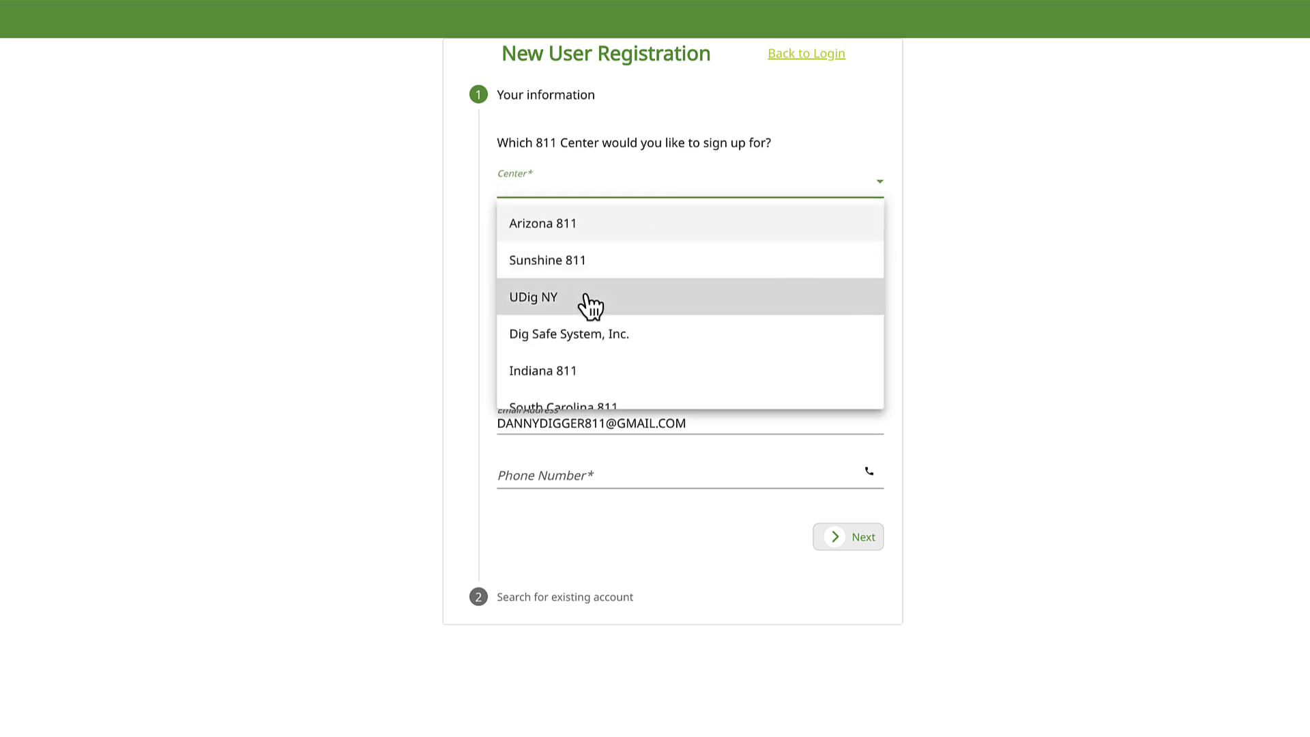
click(586, 298)
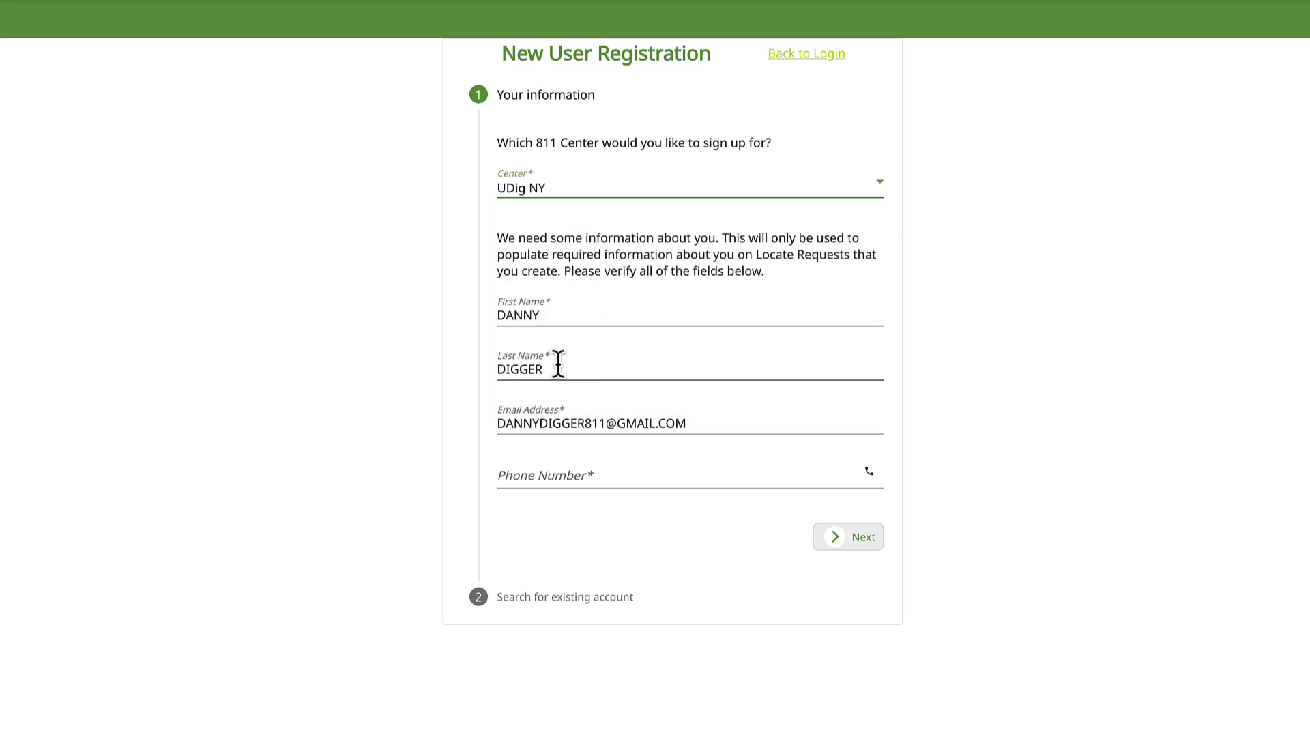
click(560, 482)
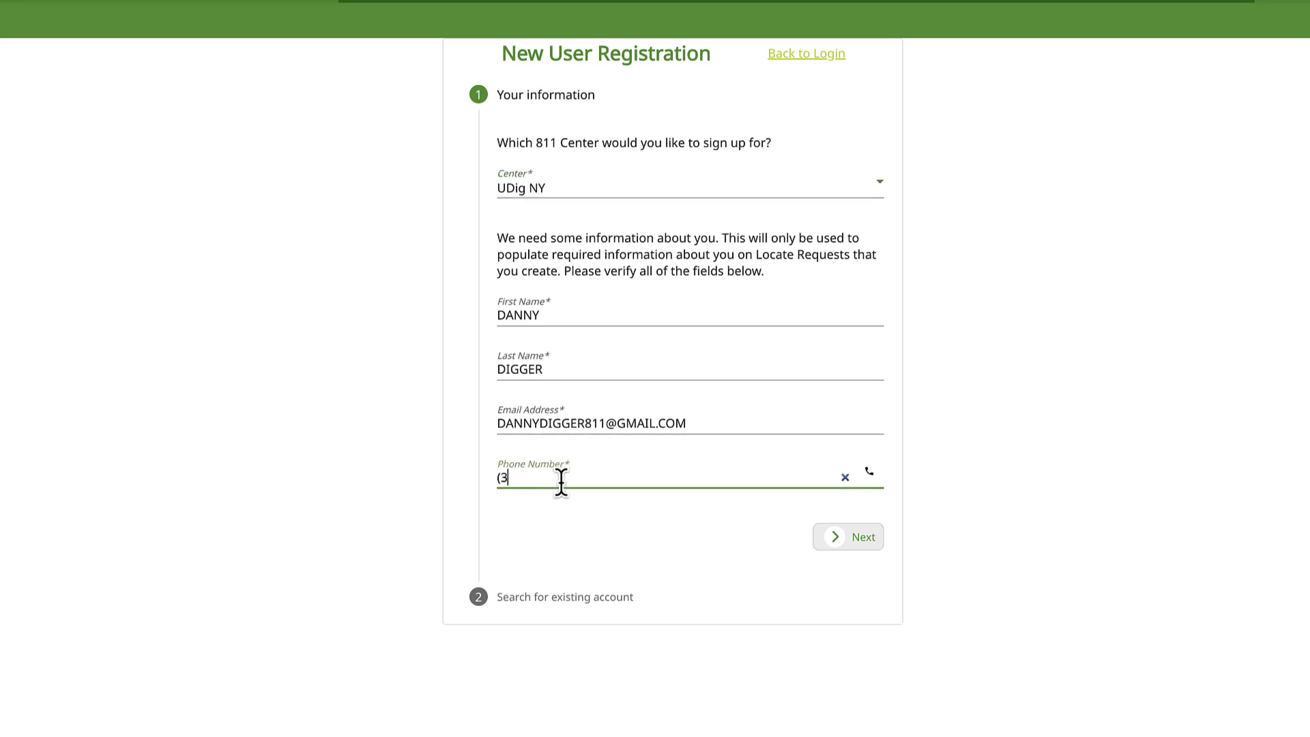
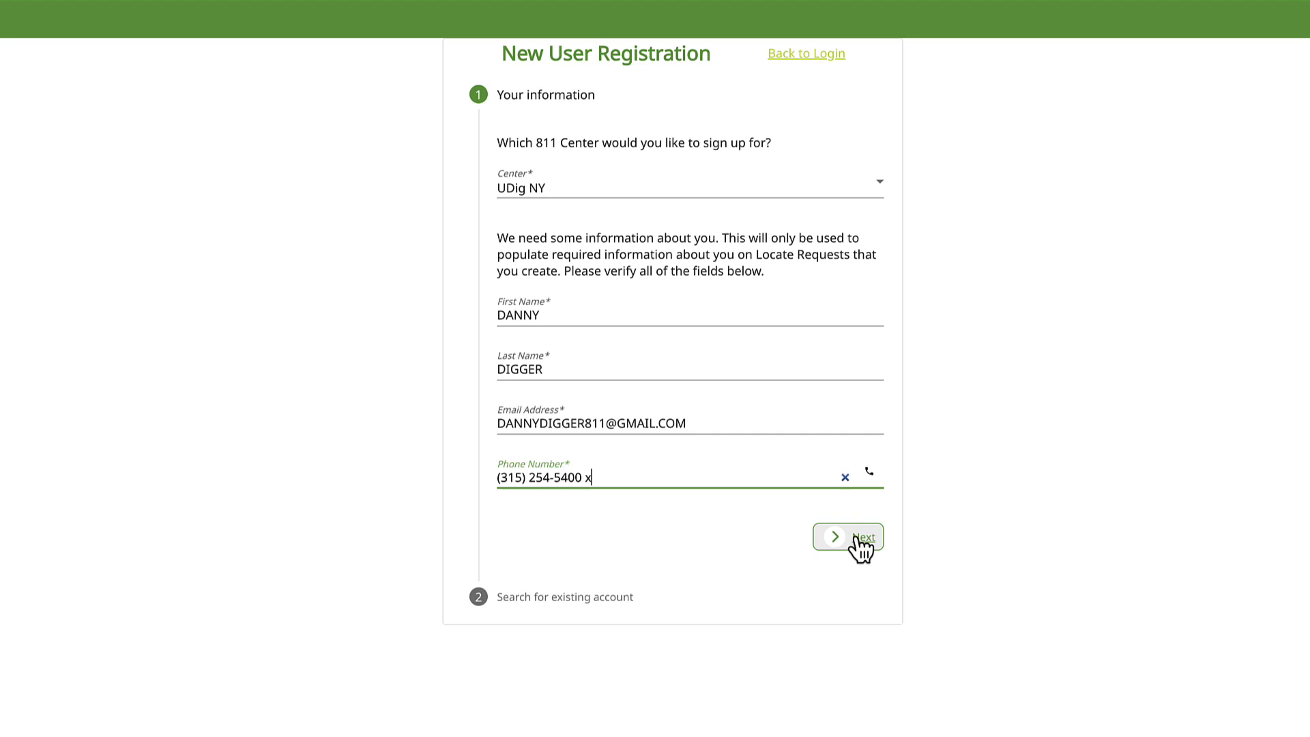
click(859, 542)
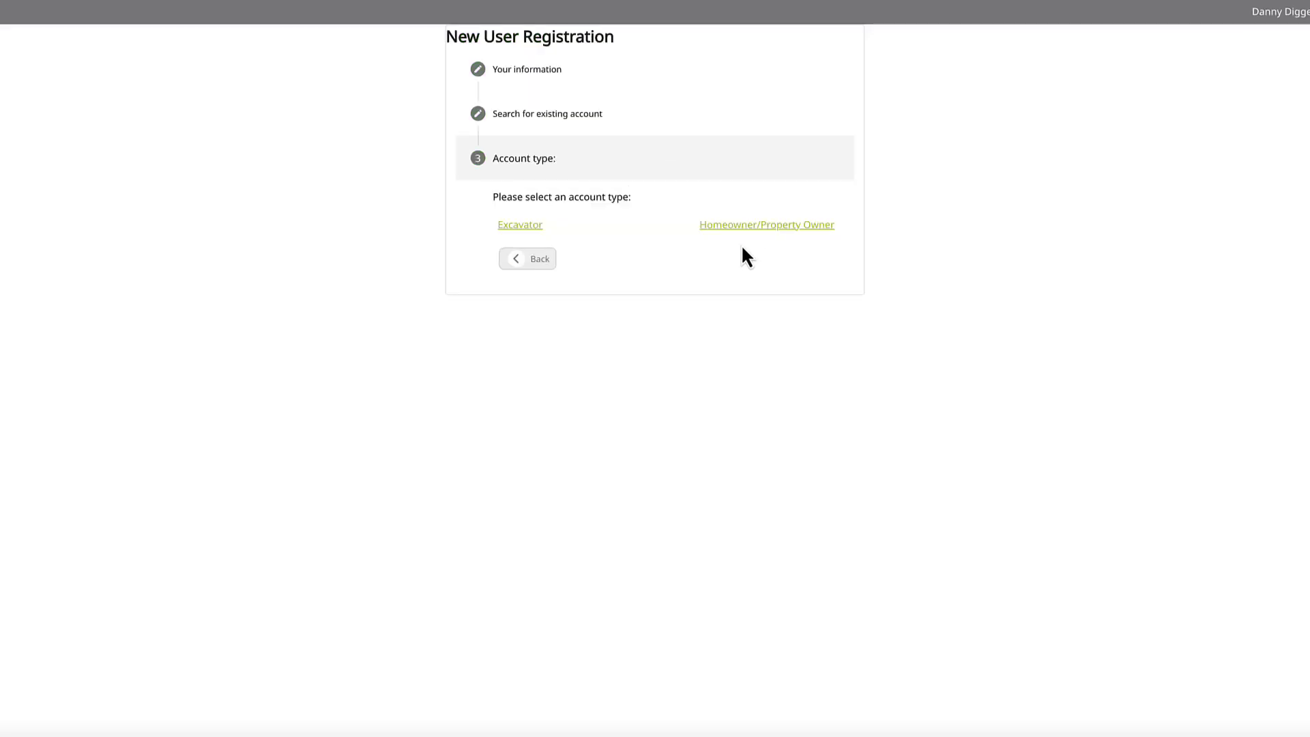
Choose Excavator as the account type.
click(528, 230)
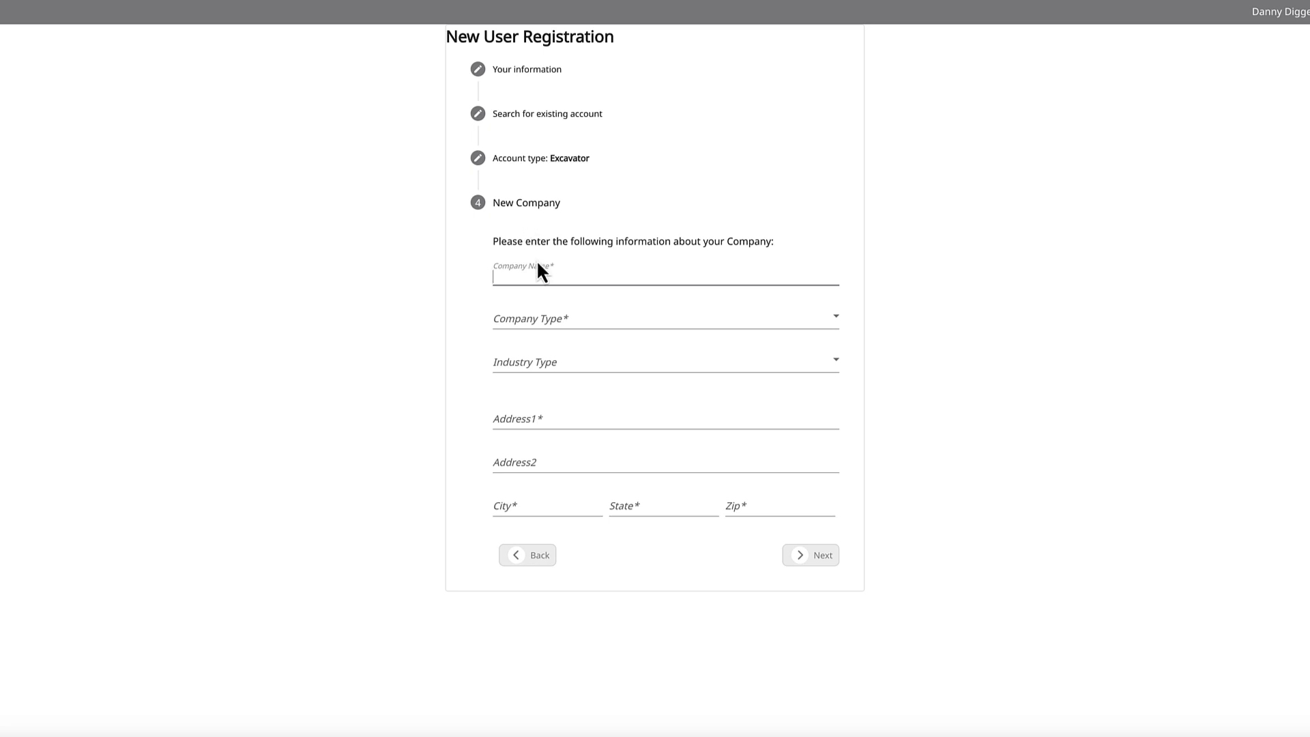
Enter company name UDIG NY with company type MEMBER and industry type UNKNOWN.
text(UDIG)
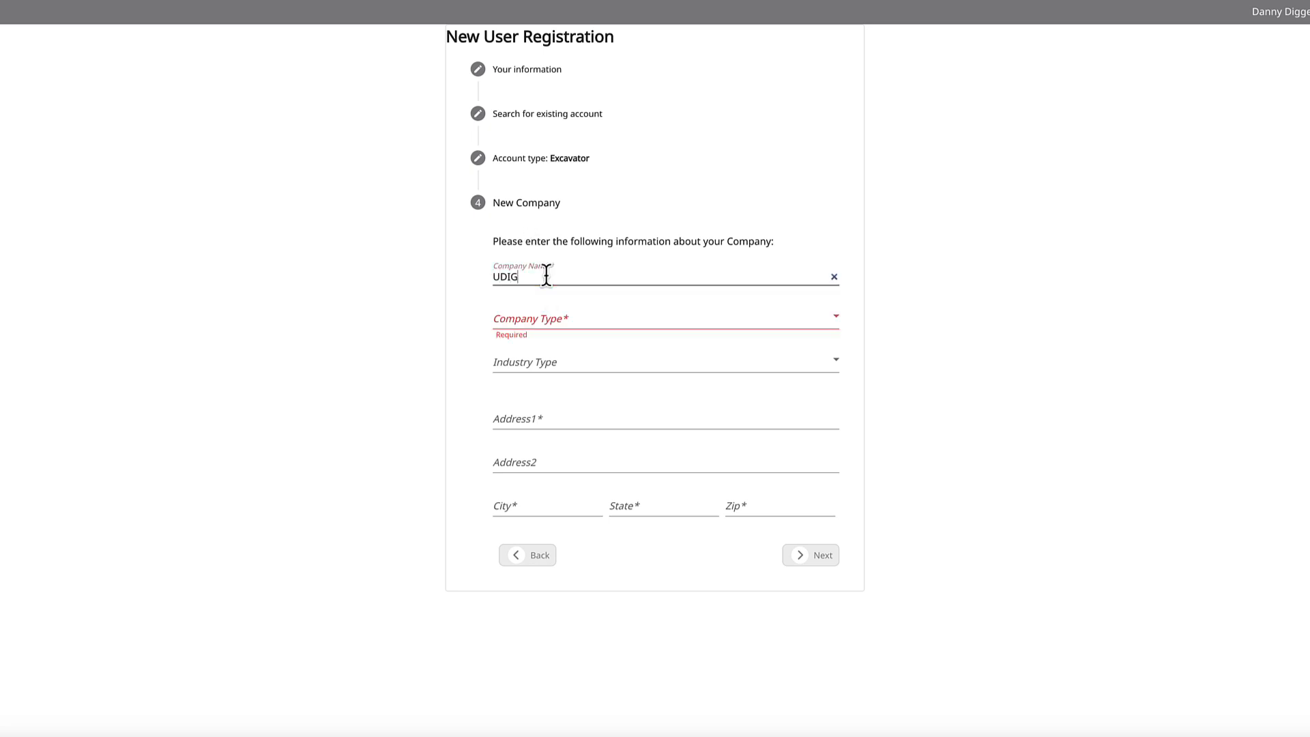
text( NY)
click(538, 322)
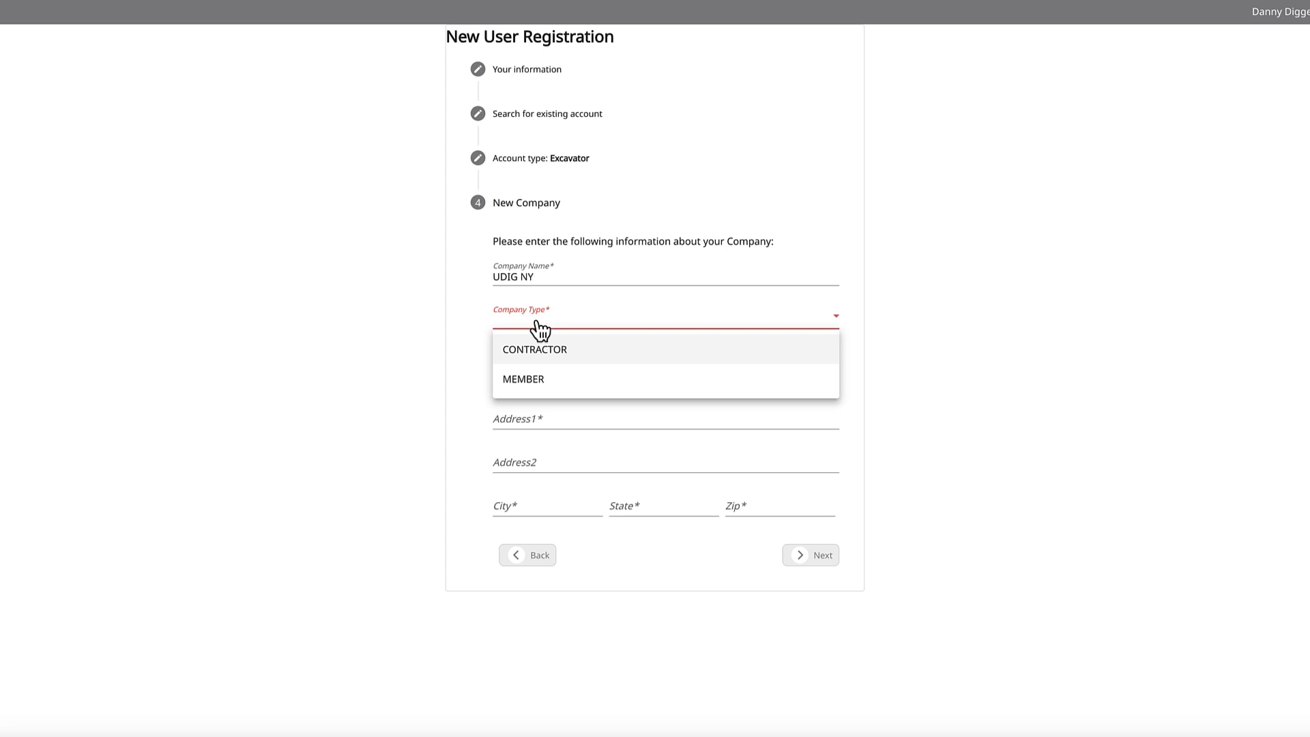
click(523, 379)
click(529, 361)
scroll(563, 403, down, 10)
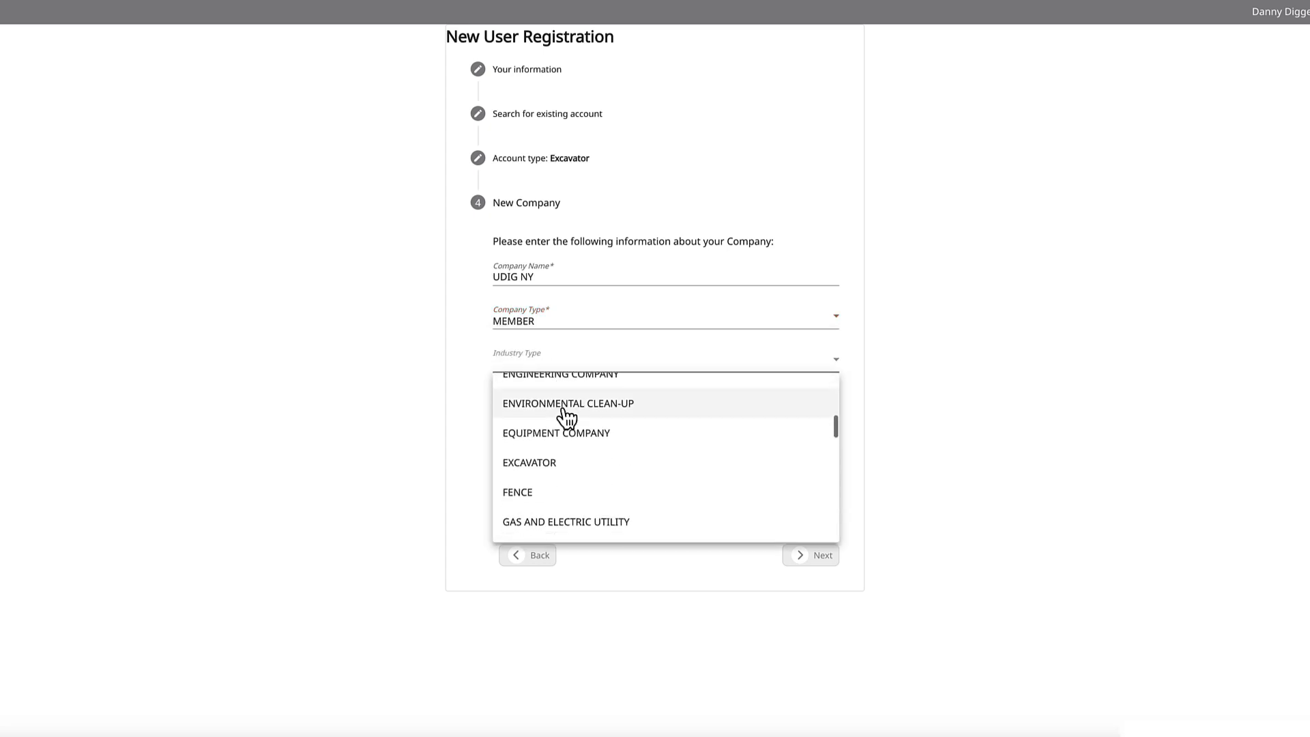
scroll(566, 417, down, 2)
click(546, 443)
Fill in the company's street address, city, state NY and zip code, then proceed to review.
click(538, 418)
text(6706 CO)
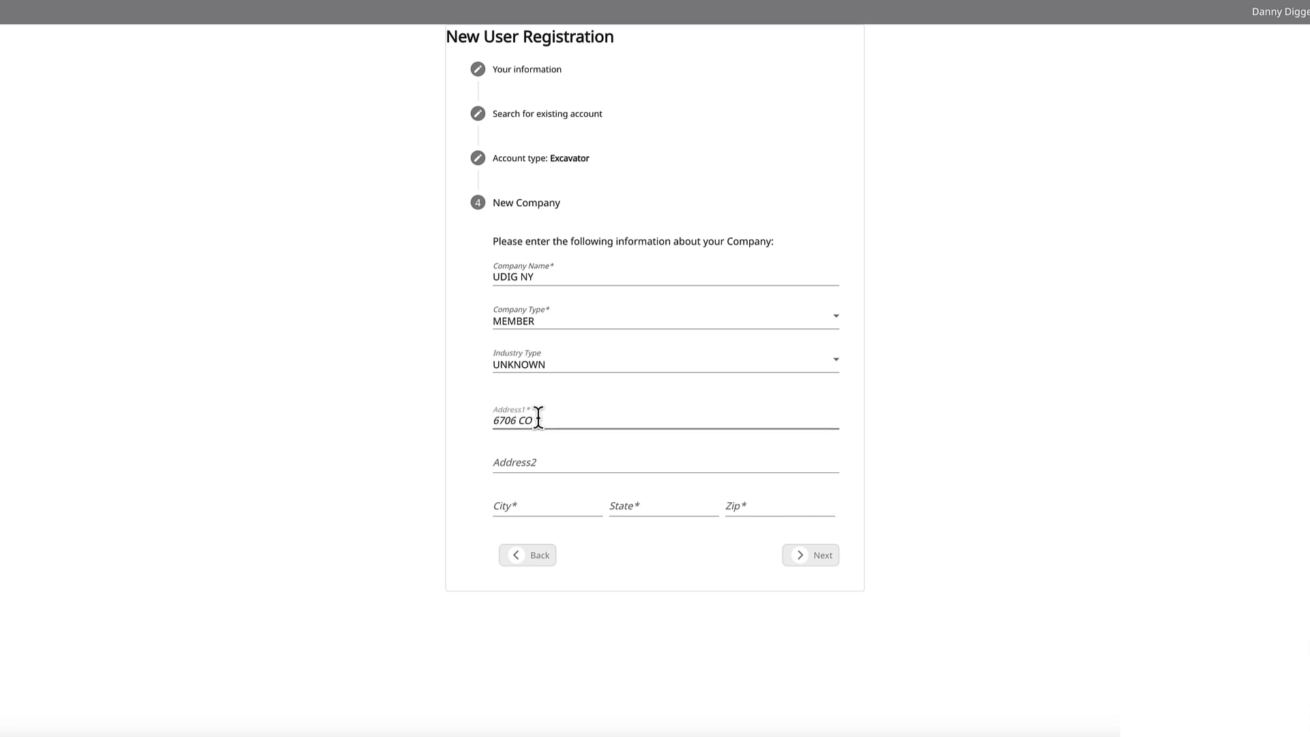
text(LLAMER ROAD)
key(Tab)
key(Tab)
text(EAST SYRACUSE)
key(Tab)
text(NY)
click(730, 508)
text(13057)
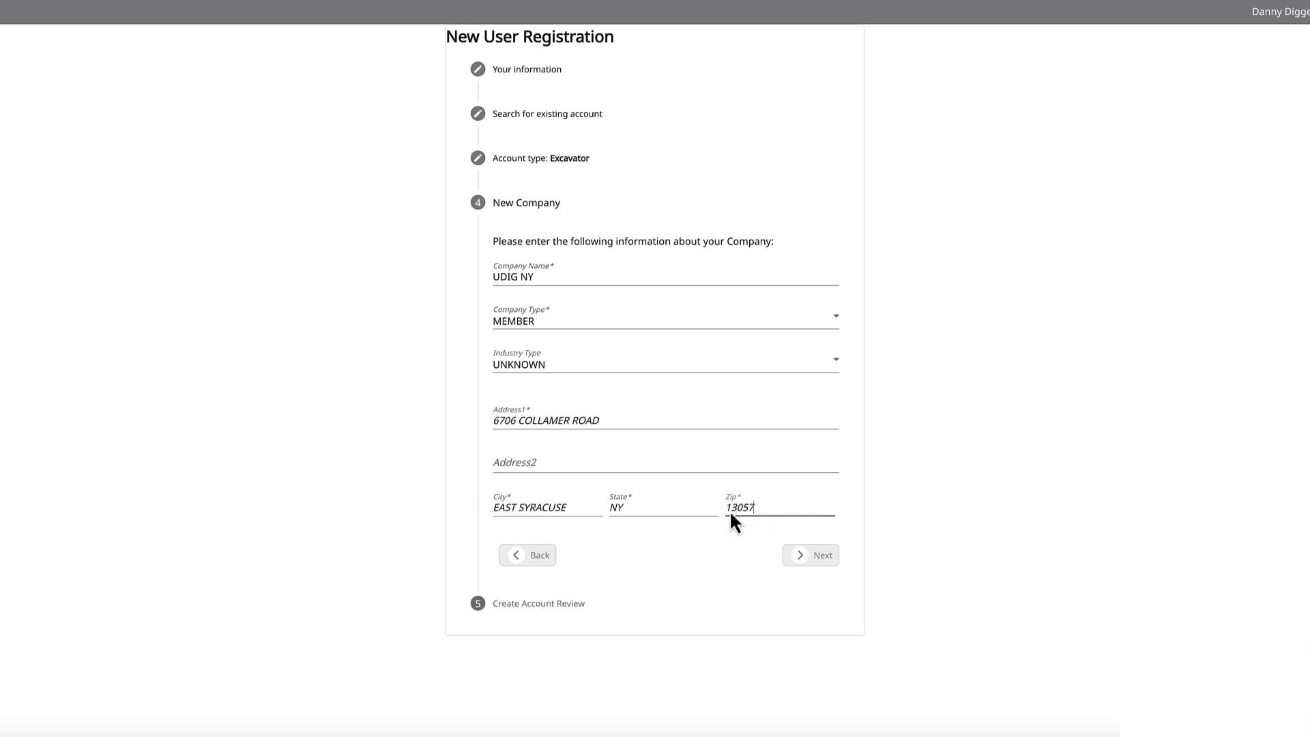
click(817, 565)
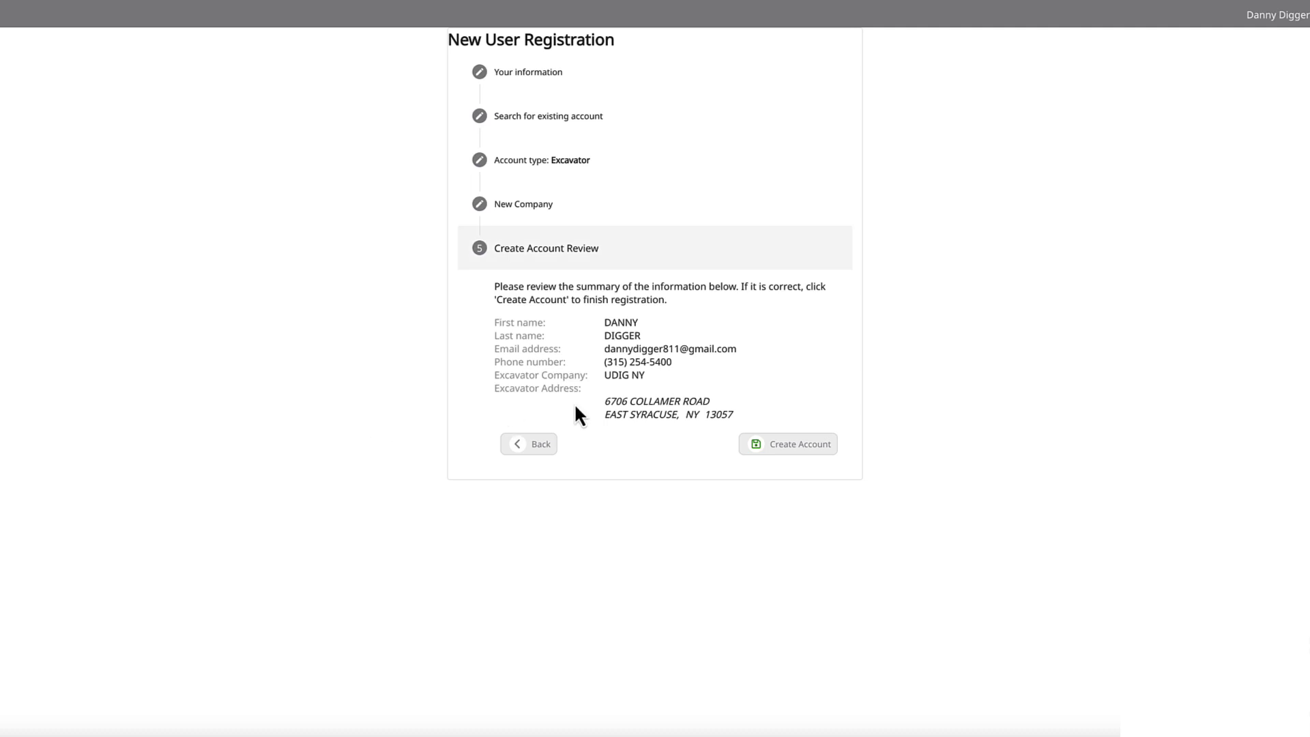
Create the excavator account from the Create Account Review summary.
click(791, 447)
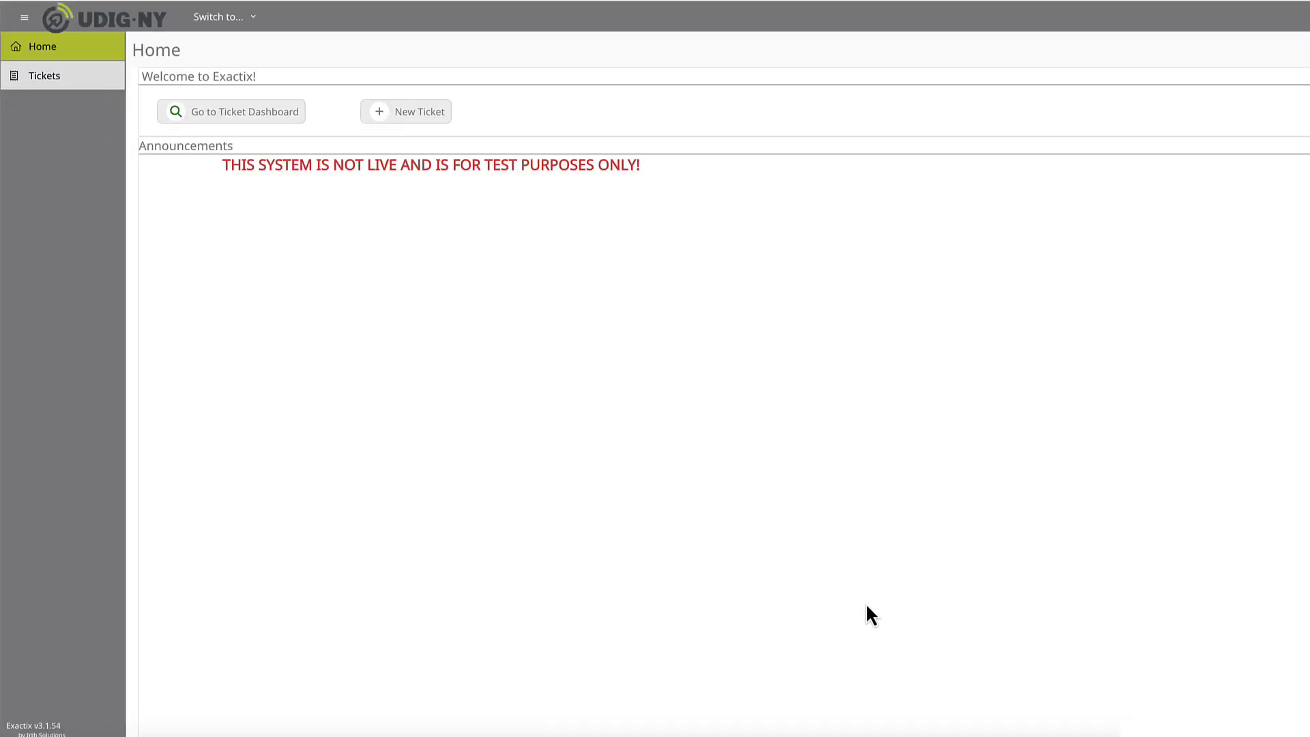